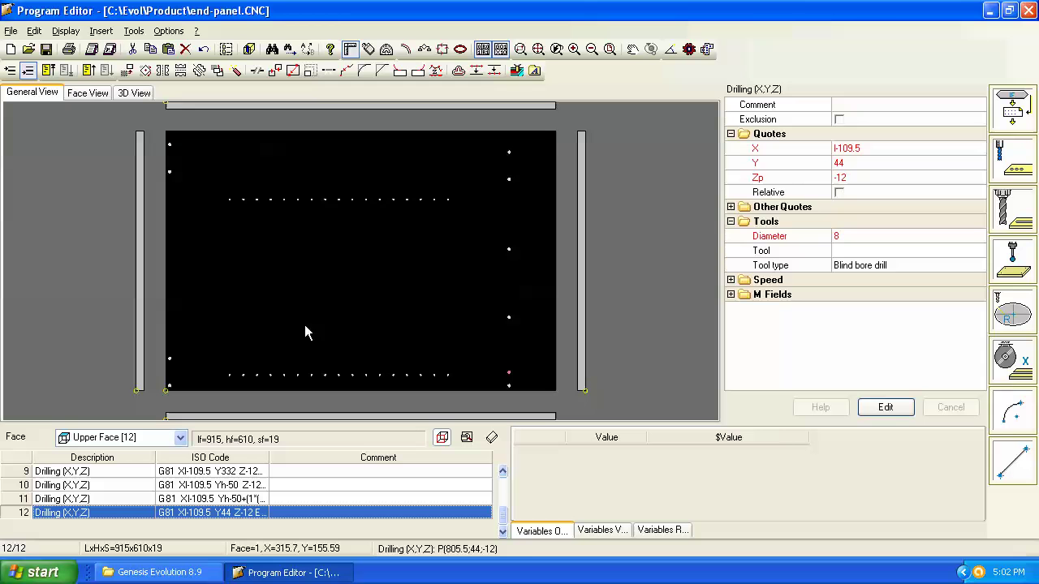
Step: Select drilling operation 12, the last row, and bring up the saw operation types
left_click(387, 227)
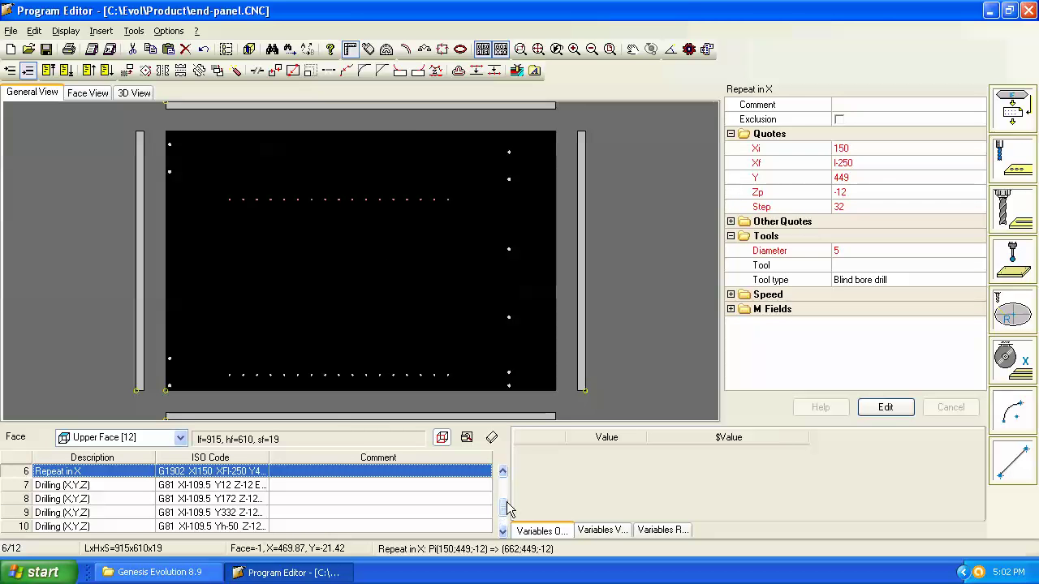
scroll(505, 511, "down", 1)
left_click(457, 531)
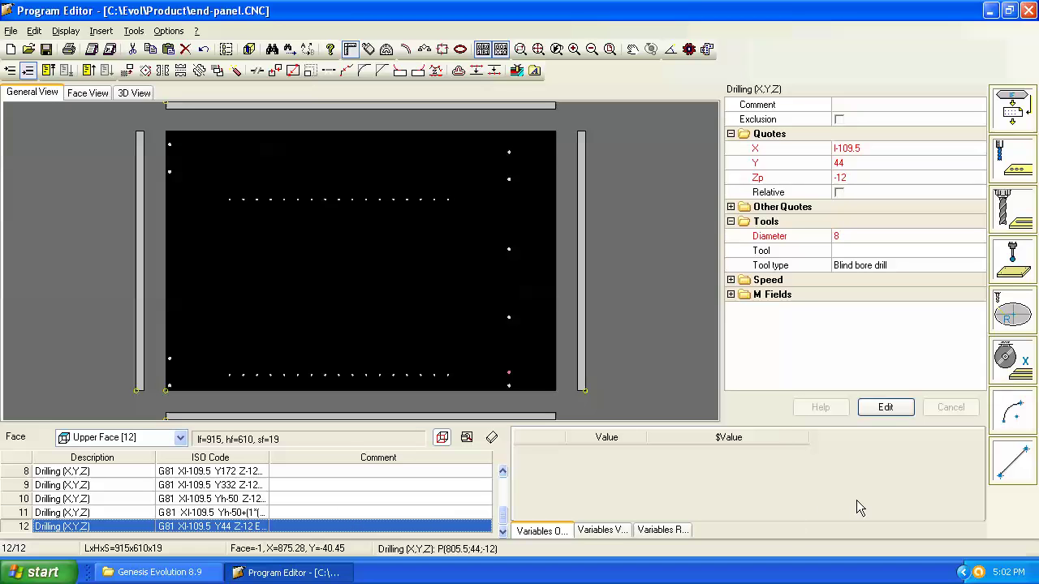
left_click(1013, 366)
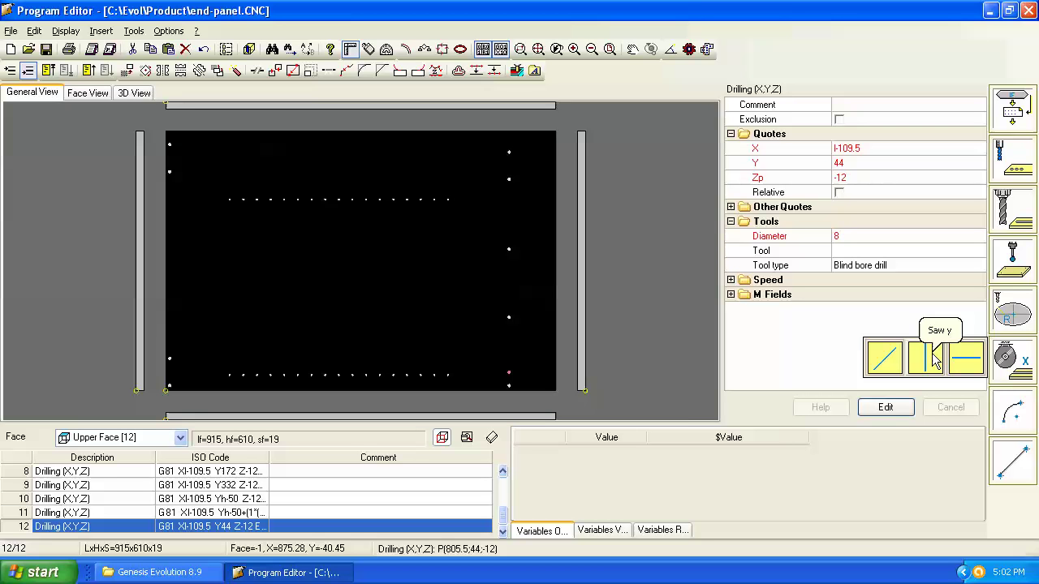
left_click(890, 362)
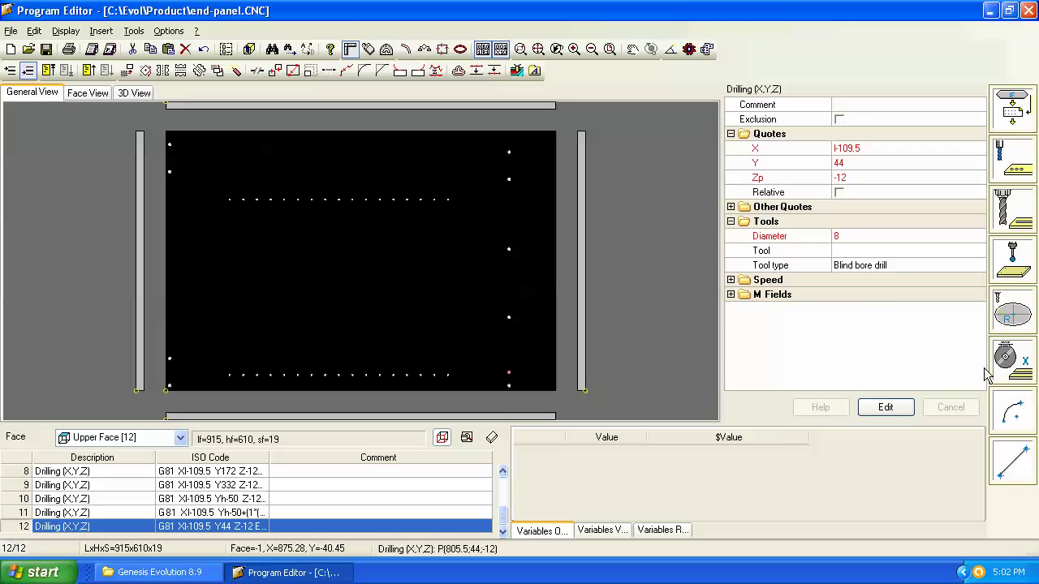
left_click(1011, 370)
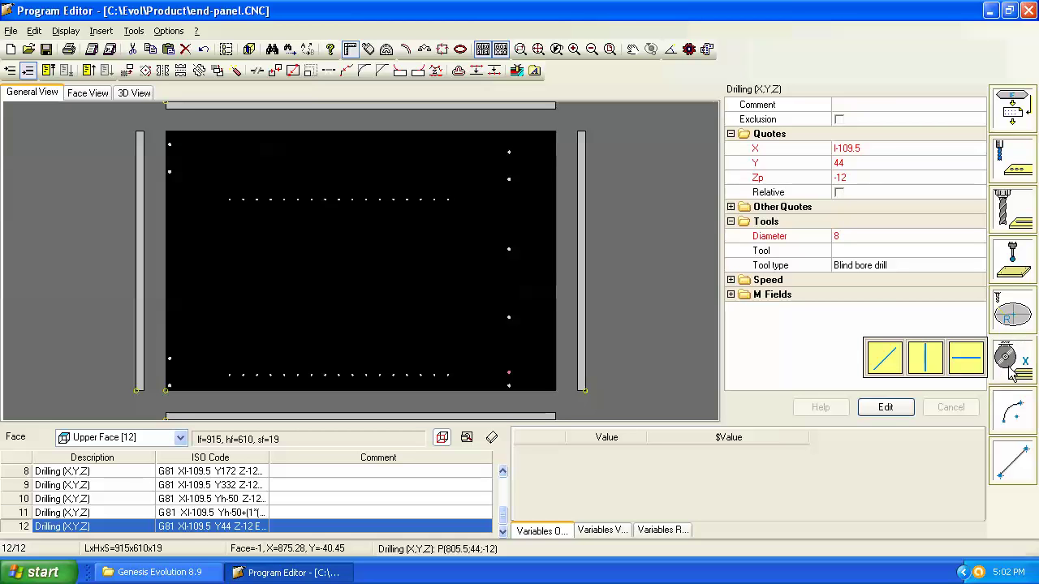
Step: Choose the horizontal Saw x cut and enter Xi 0, Xf l, Y h-15 and Zp -7
left_click(963, 359)
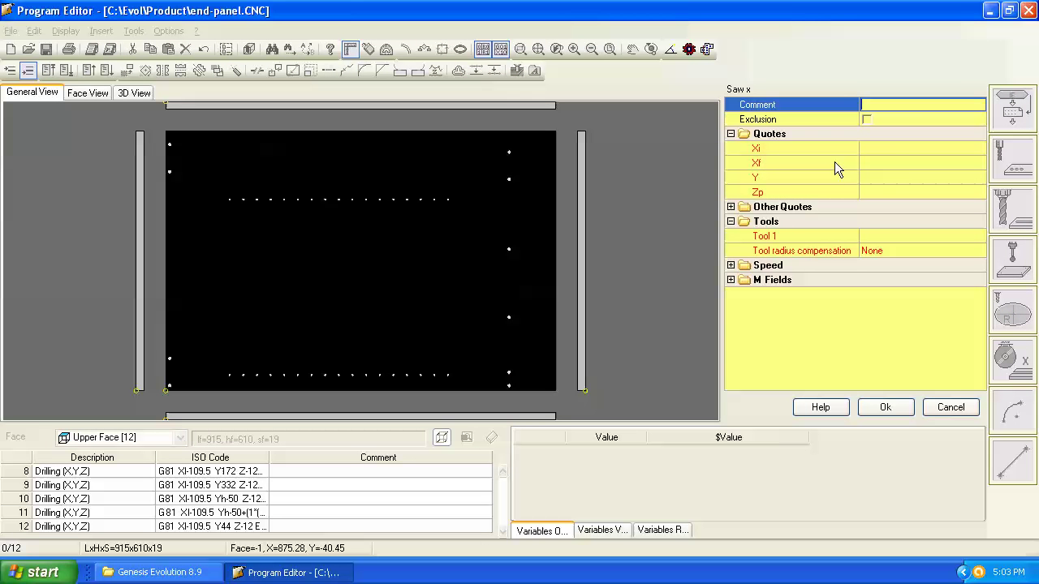
left_click(887, 149)
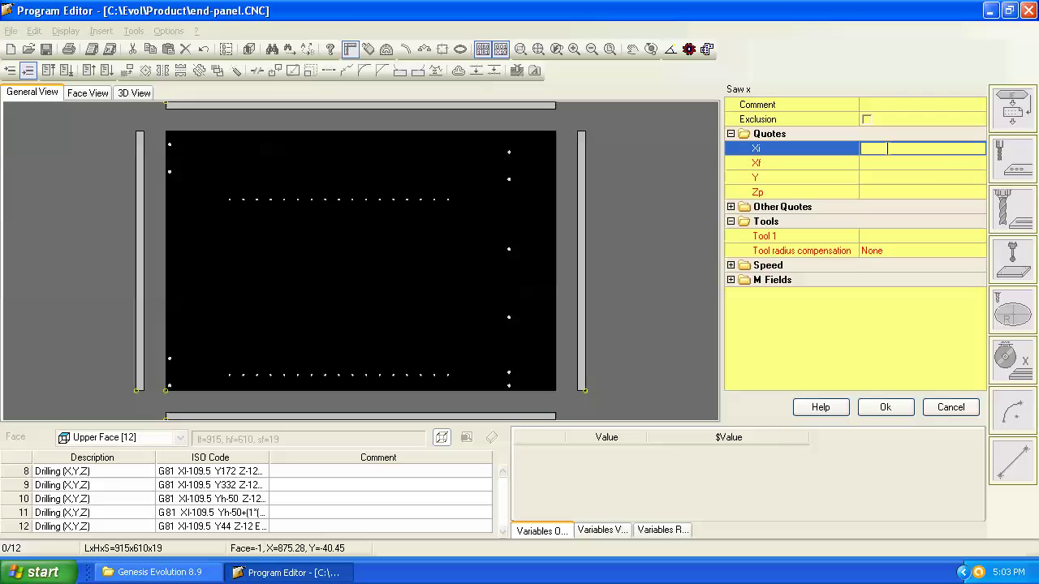
type("0")
left_click(868, 163)
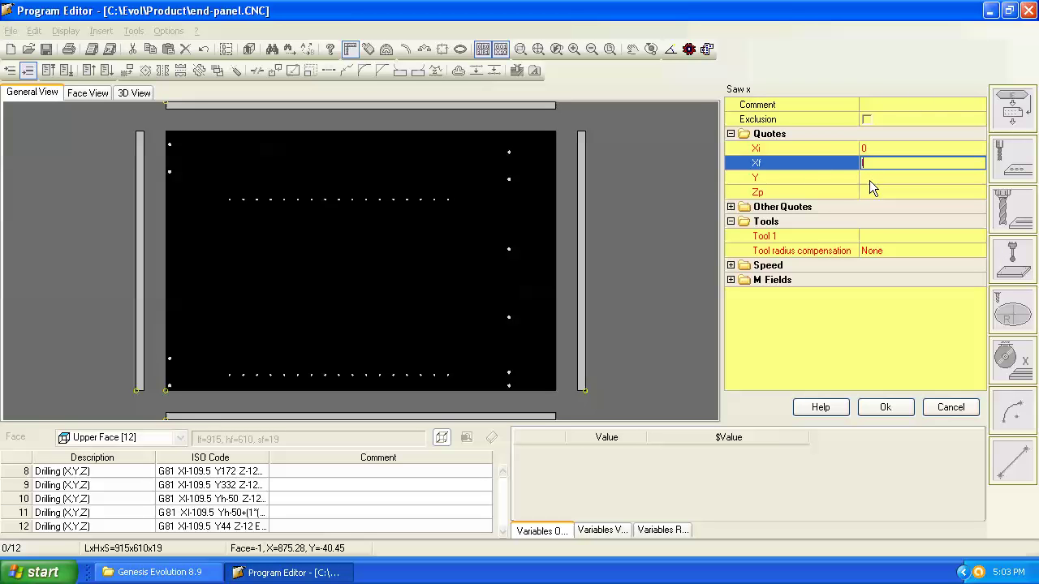
left_click(863, 178)
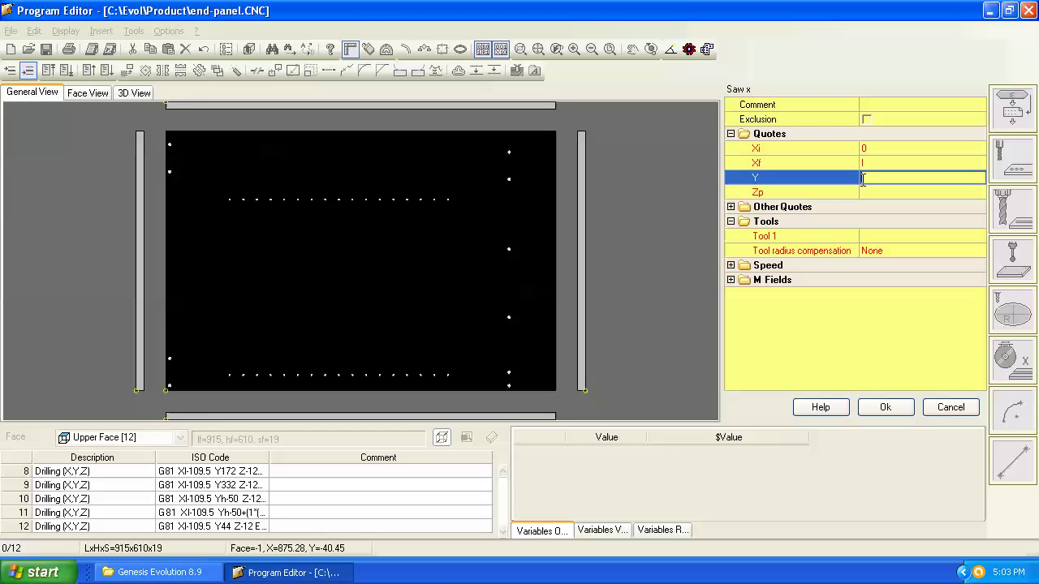
type("-15")
left_click(871, 191)
type("-7")
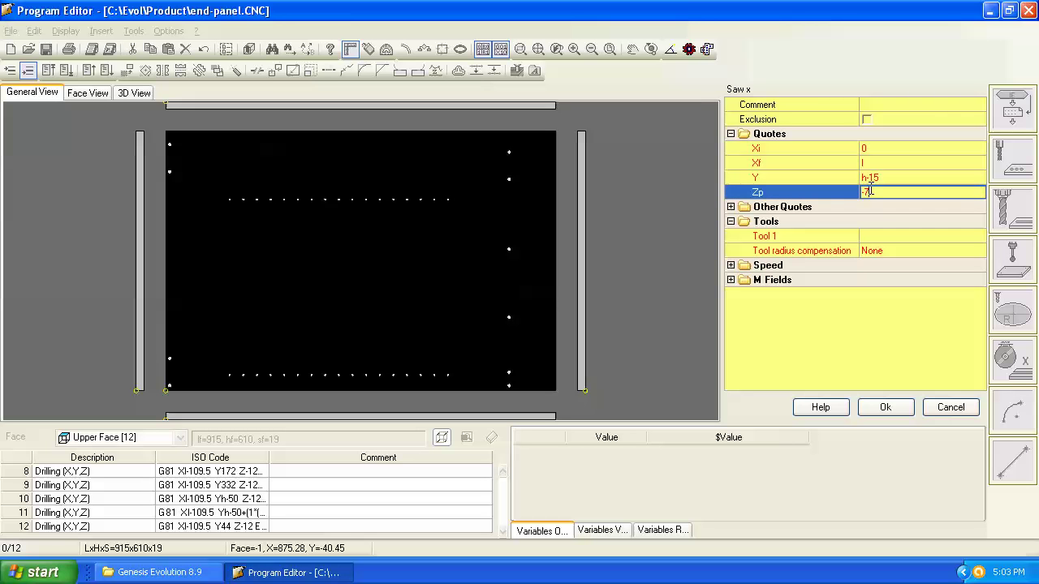
left_click(872, 237)
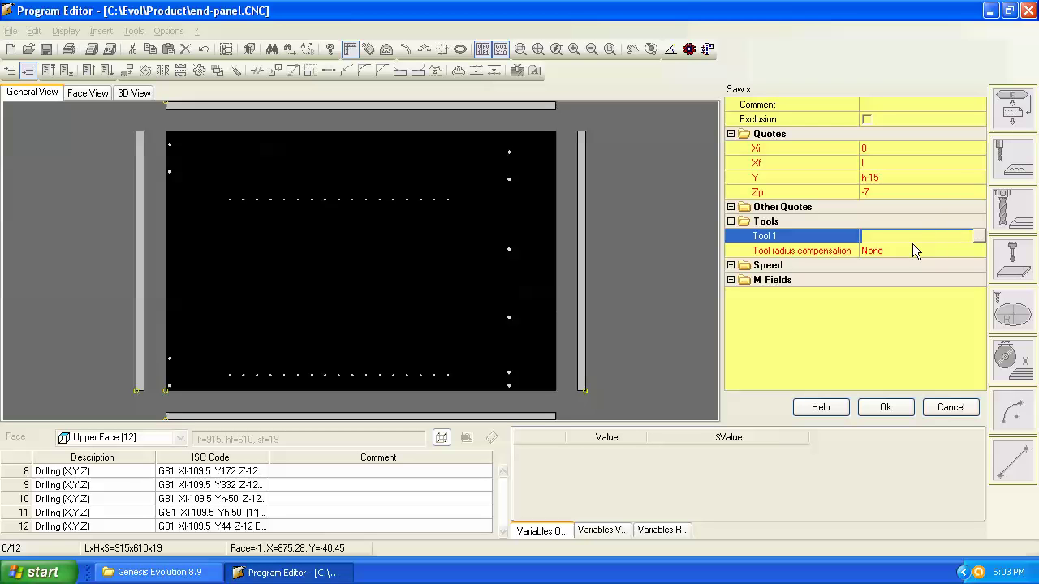
Step: Pick tool 1161, the Integrated Saw in X, from the tool catalogue for Tool 1
left_click(980, 237)
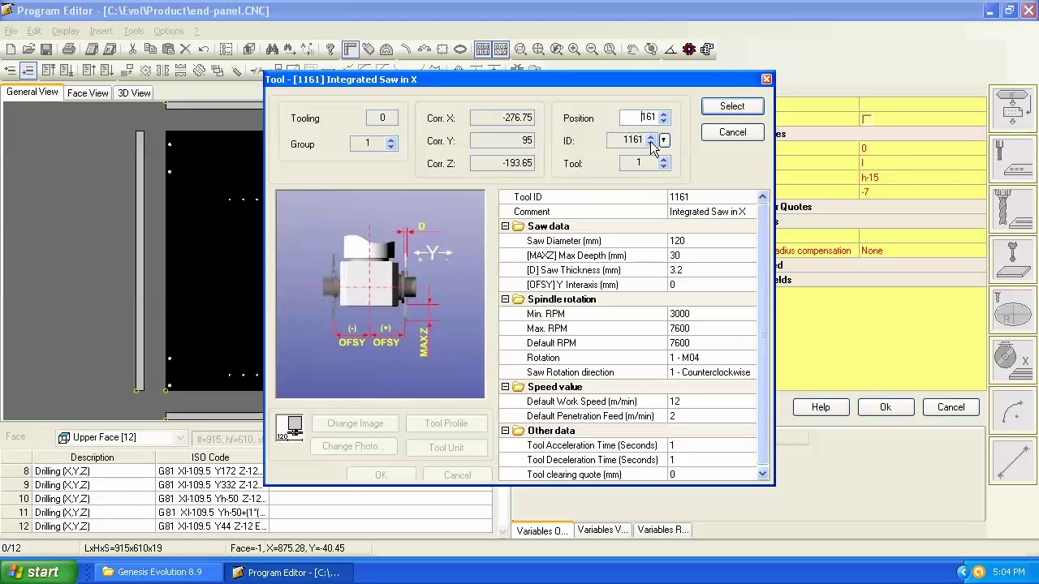
left_click(735, 109)
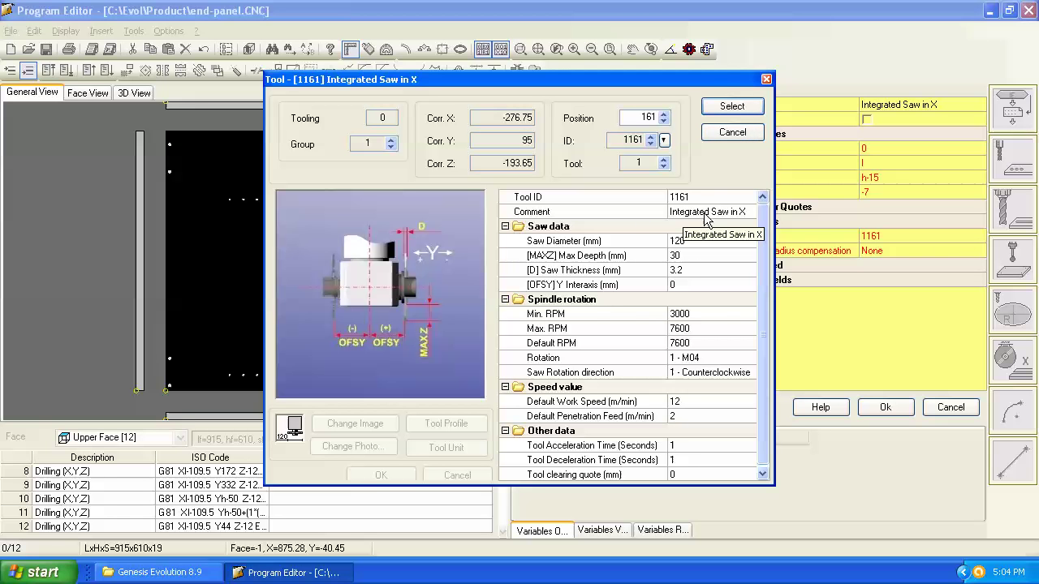
left_click(751, 136)
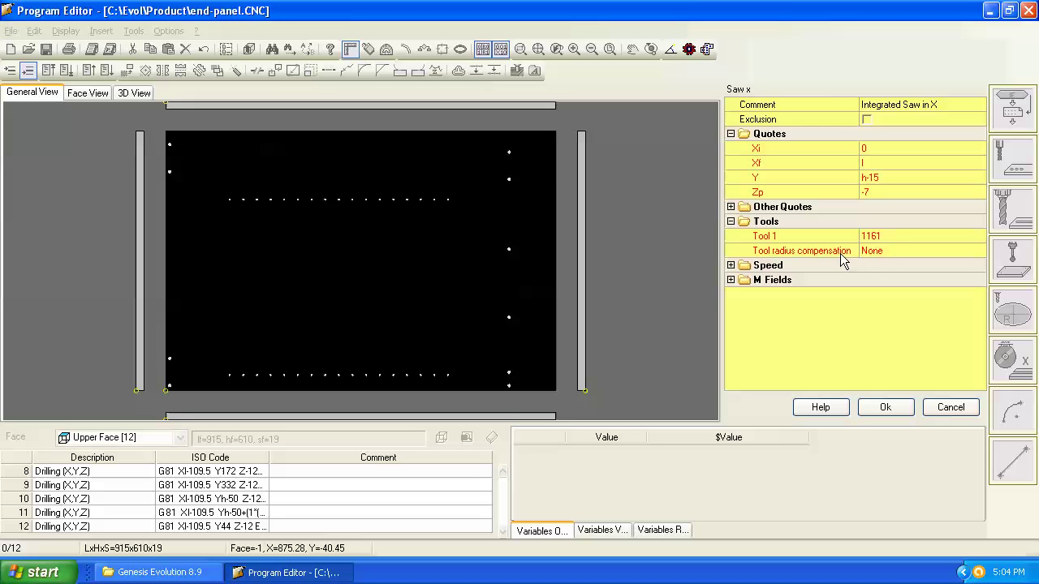
Step: Confirm the new Saw x operation and zoom into the panel's back edge
left_click(899, 408)
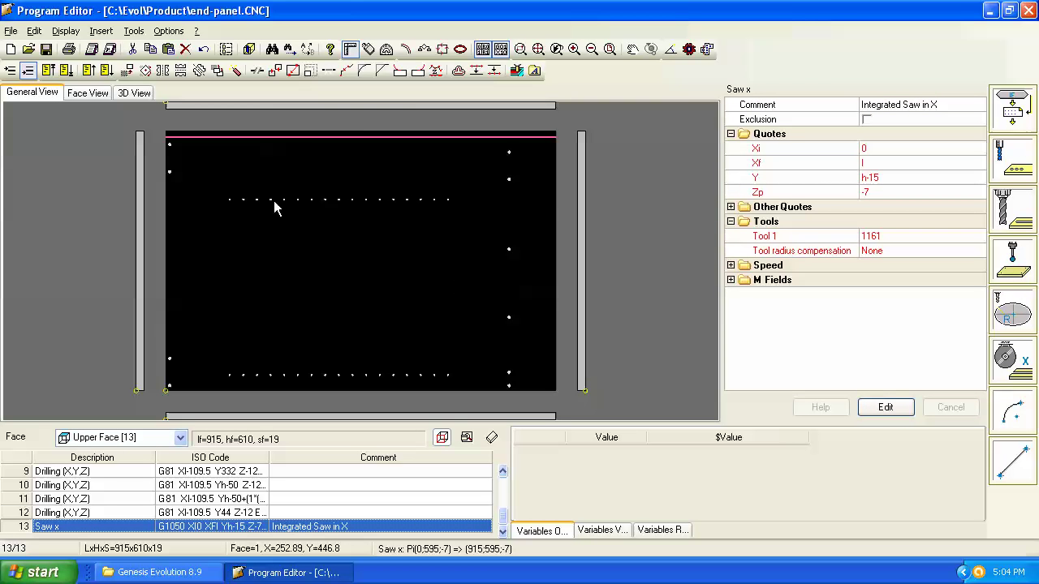
left_click(520, 49)
left_click_drag(582, 104, 536, 139)
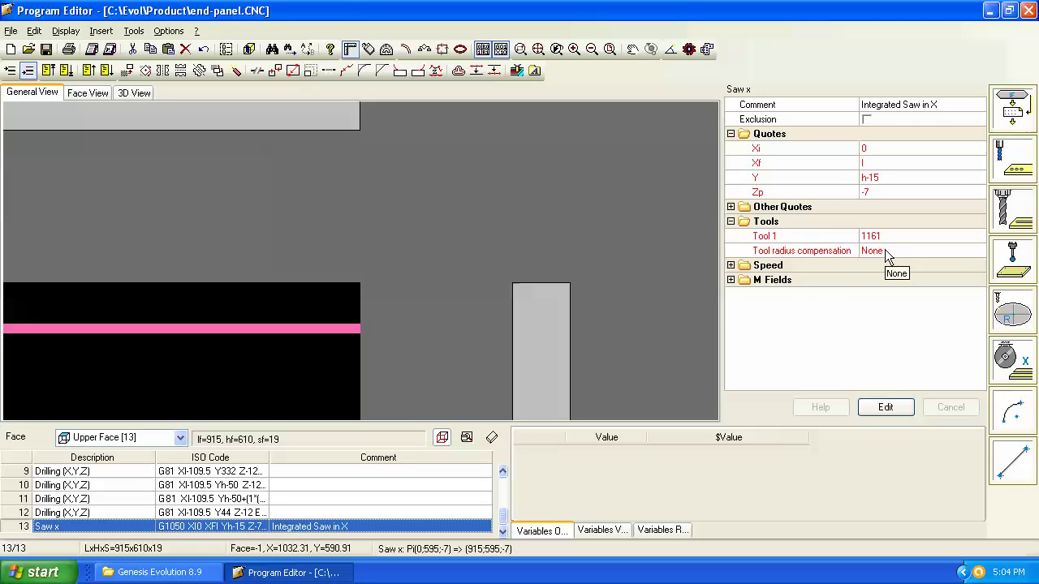
Step: Edit the Saw x parameters and review the None/Left/Right compensation choices, keeping None
double_click(958, 250)
left_click(976, 250)
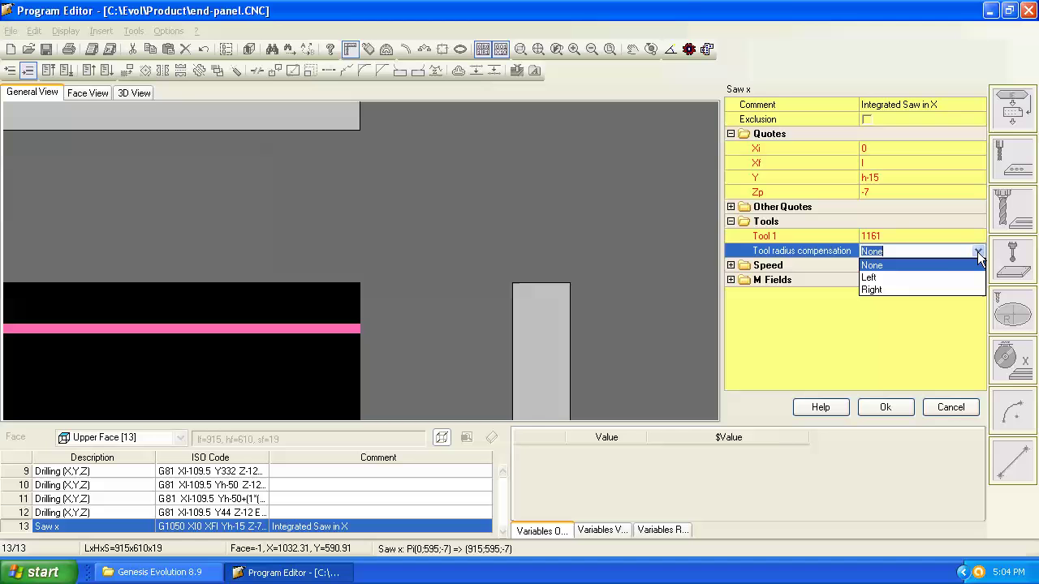
left_click(952, 405)
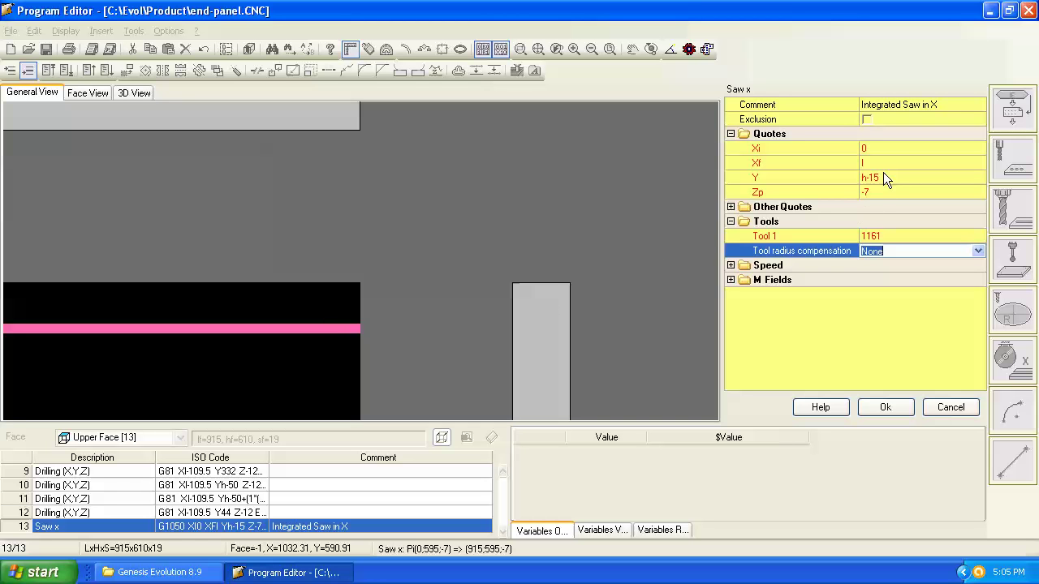
left_click(978, 252)
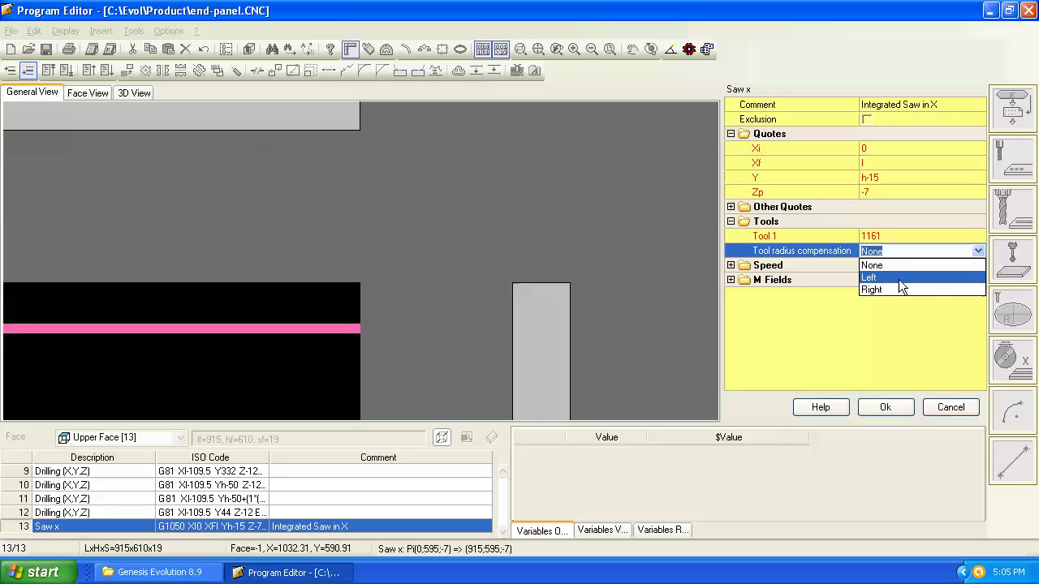
left_click(953, 404)
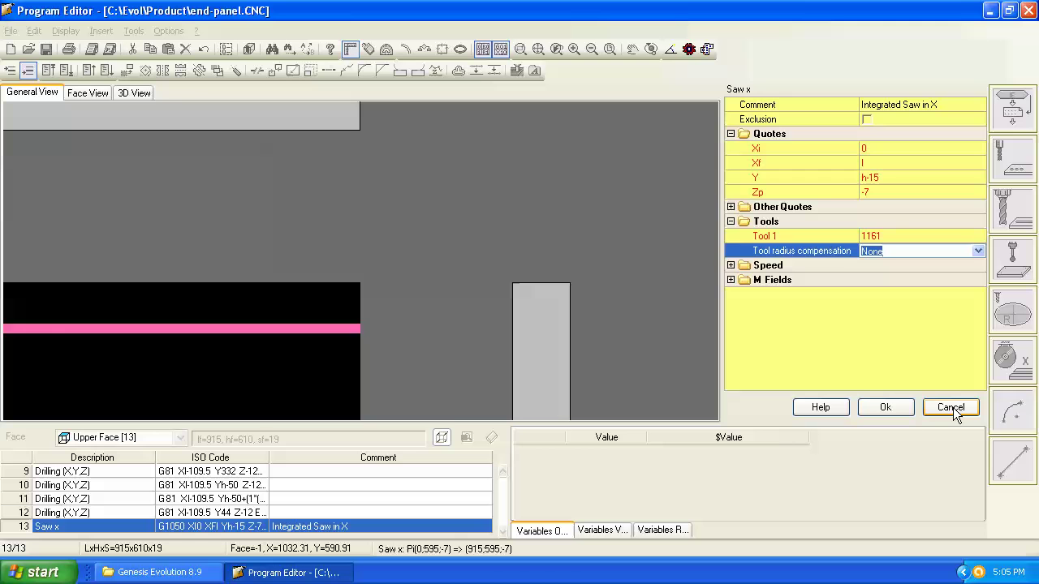
Step: Cancel the Saw x edit so compensation stays at None
left_click(951, 407)
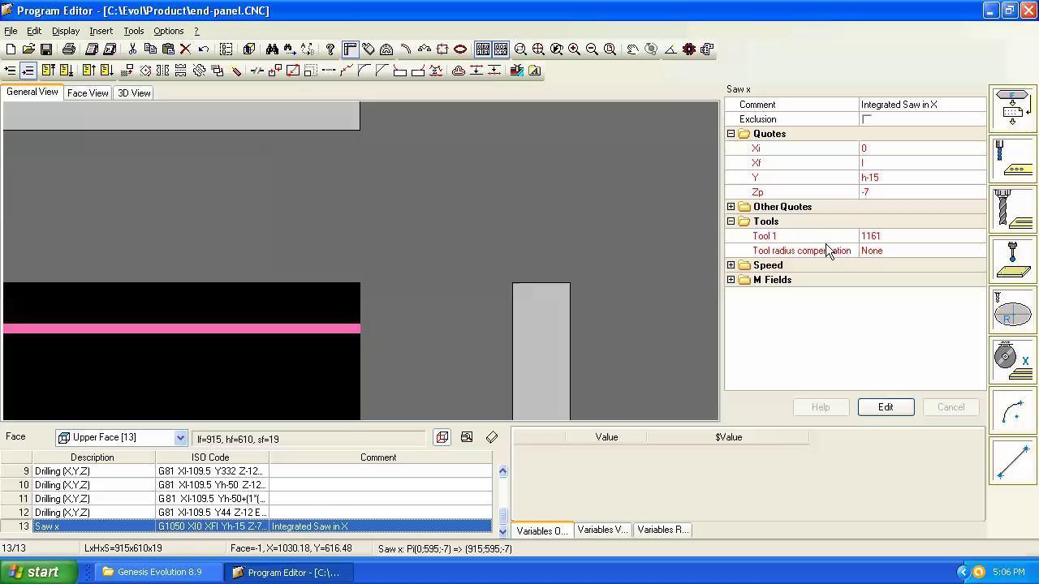
Step: Set Saw x compensation to Right, then zoom on the panel's top-right corner in 3D view
left_click(878, 249)
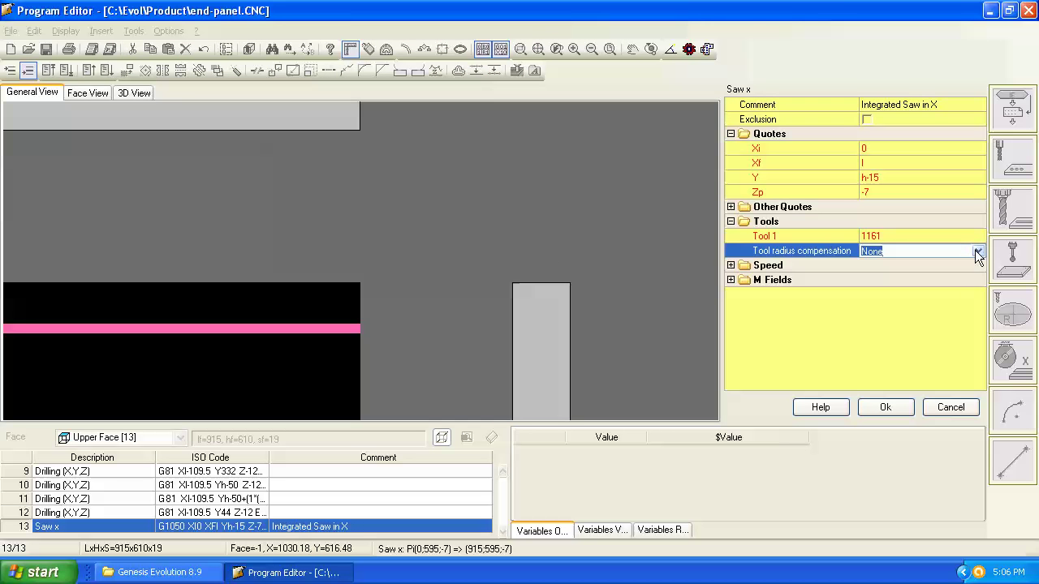
left_click(977, 251)
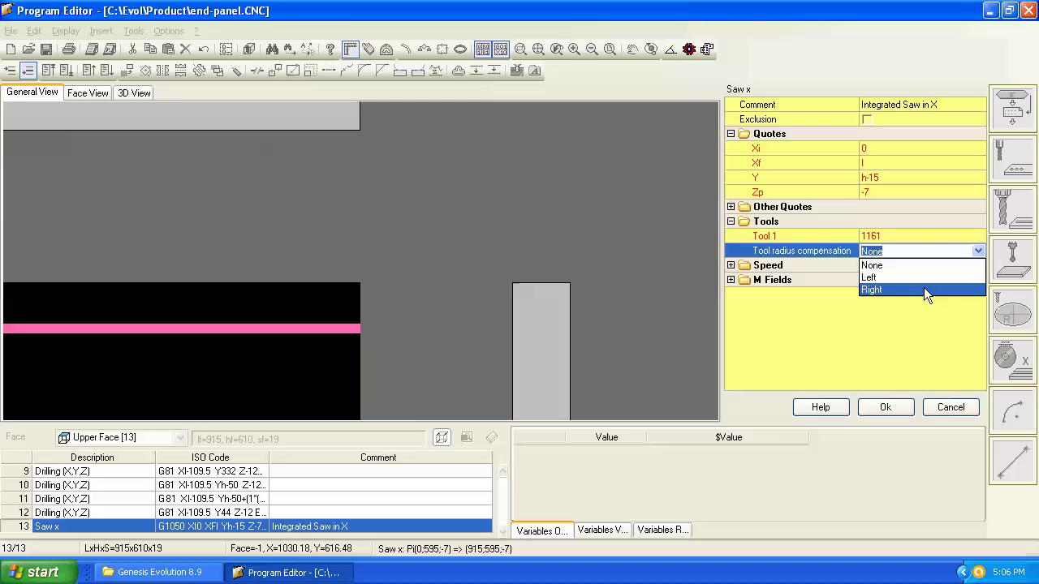
left_click(923, 289)
left_click(885, 406)
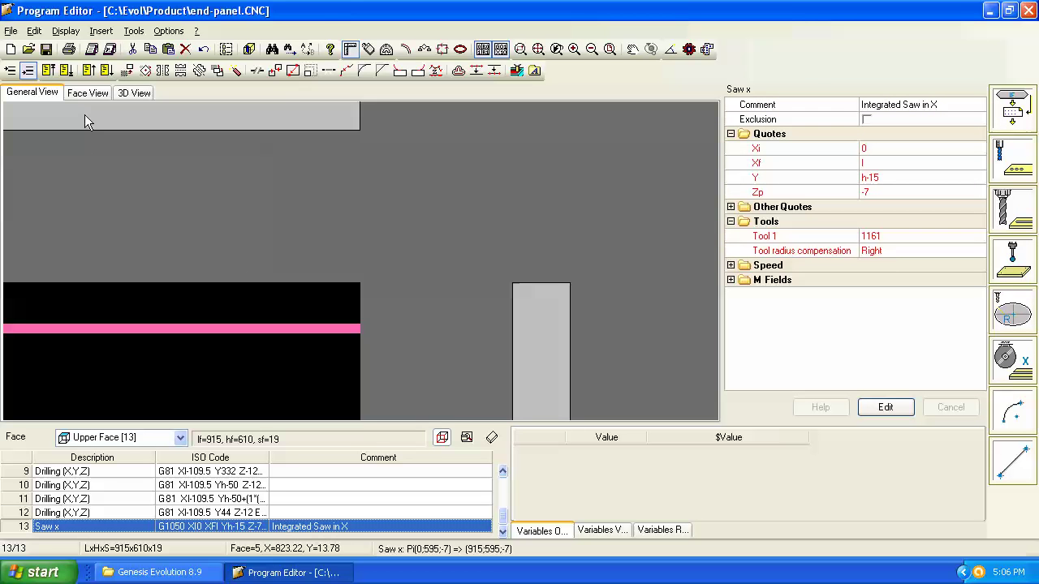
left_click(126, 94)
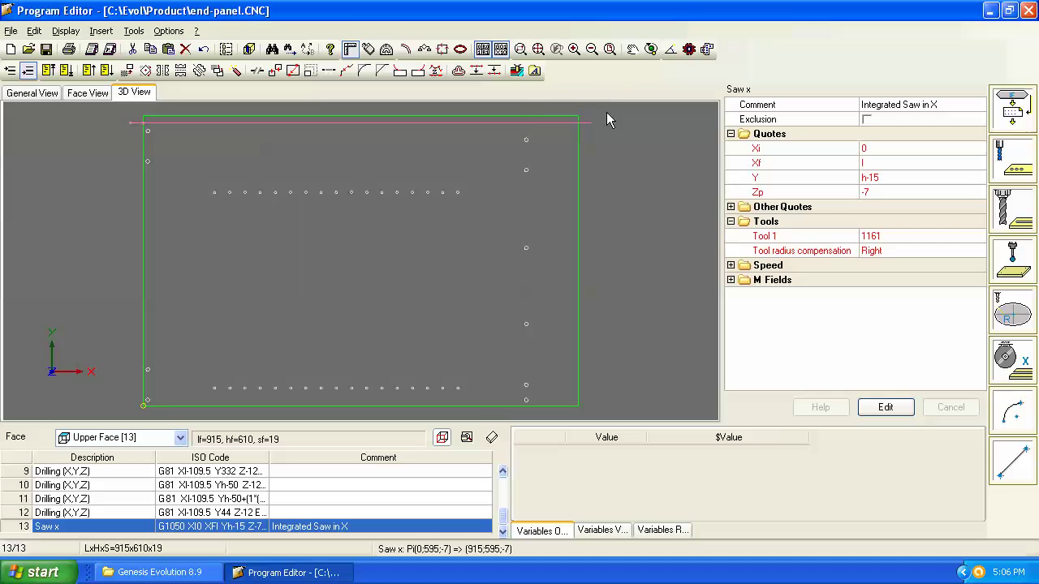
left_click_drag(606, 112, 473, 176)
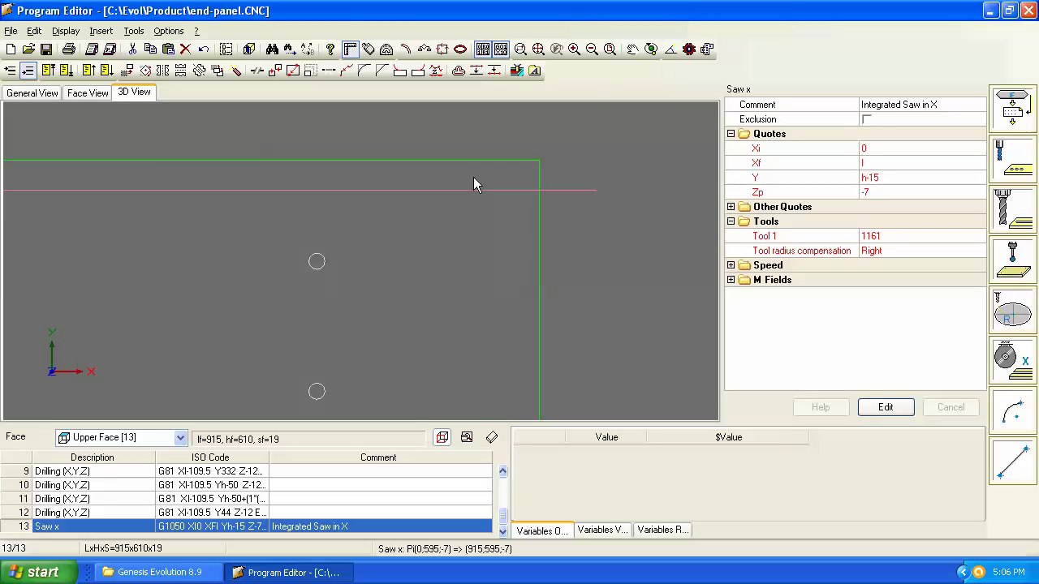
Step: Toggle the tool radius correction display, compare with a back-edge drill hole, then reselect Saw x
left_click(407, 57)
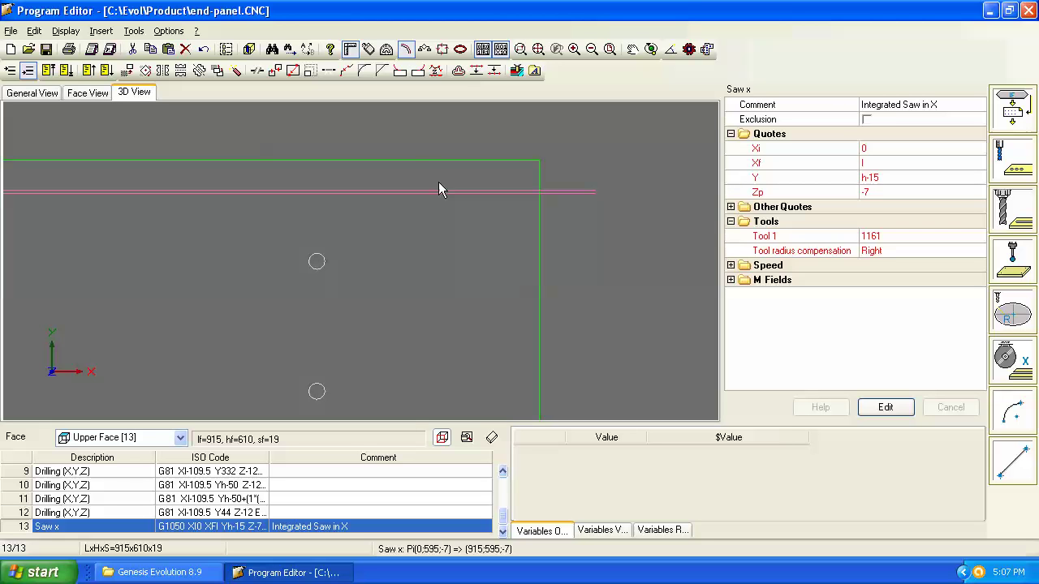
left_click(405, 49)
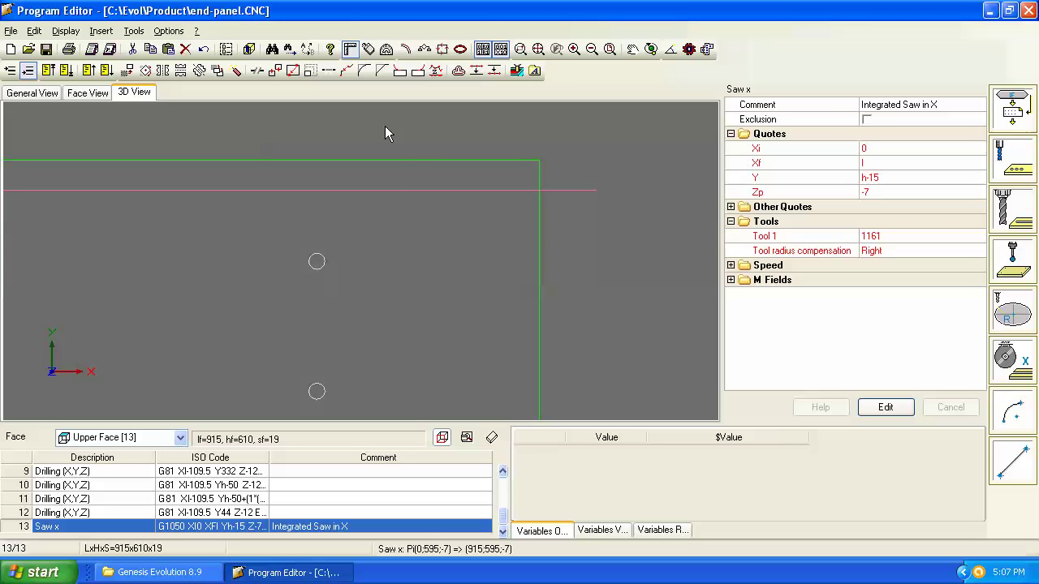
left_click(322, 265)
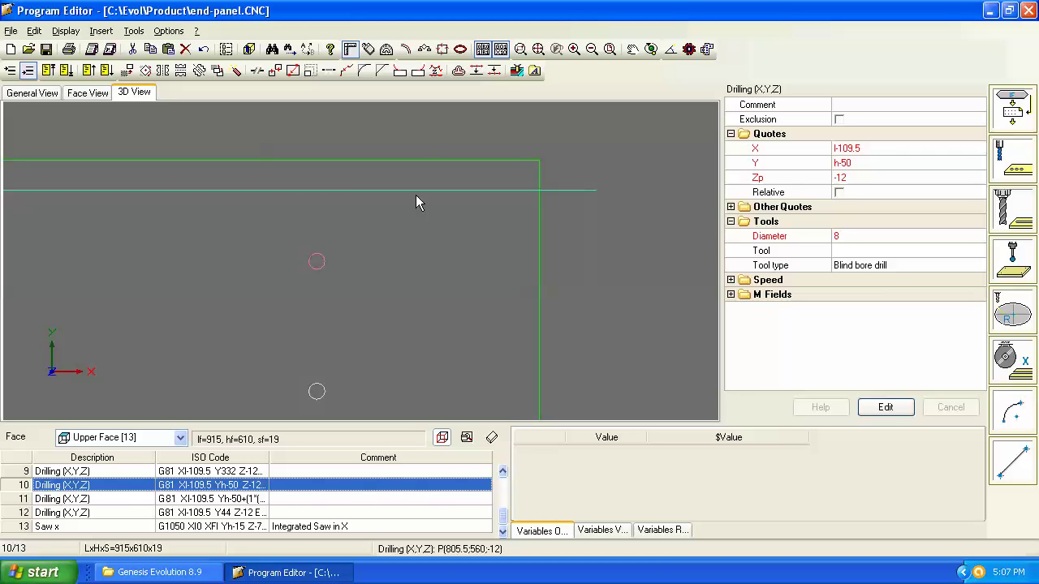
left_click(405, 50)
left_click(490, 192)
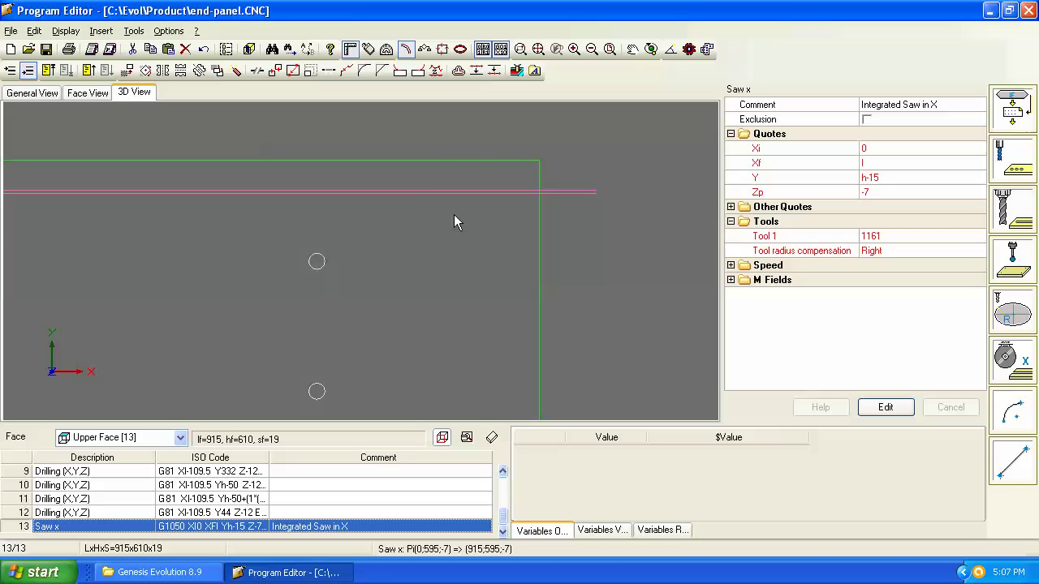
Step: Switch Saw x compensation to Left and display the tool radius offset to check it
left_click(890, 251)
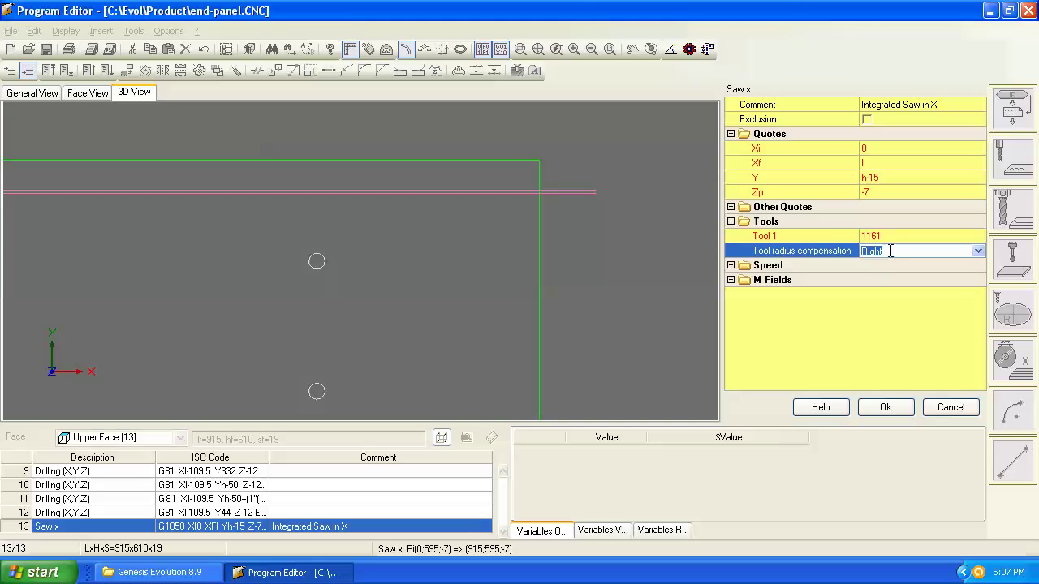
left_click(893, 251)
left_click(916, 277)
left_click(884, 408)
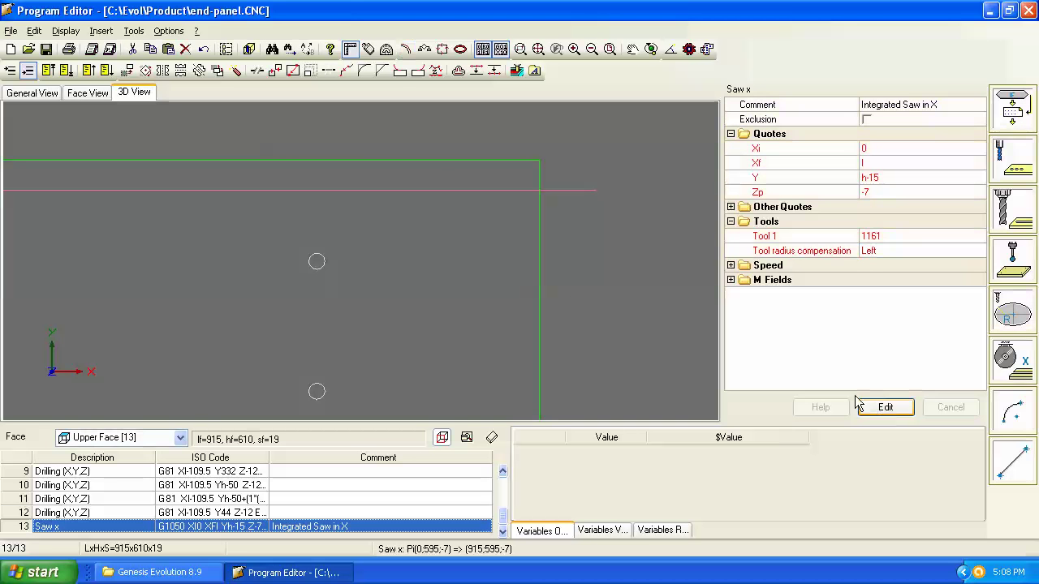
left_click(407, 52)
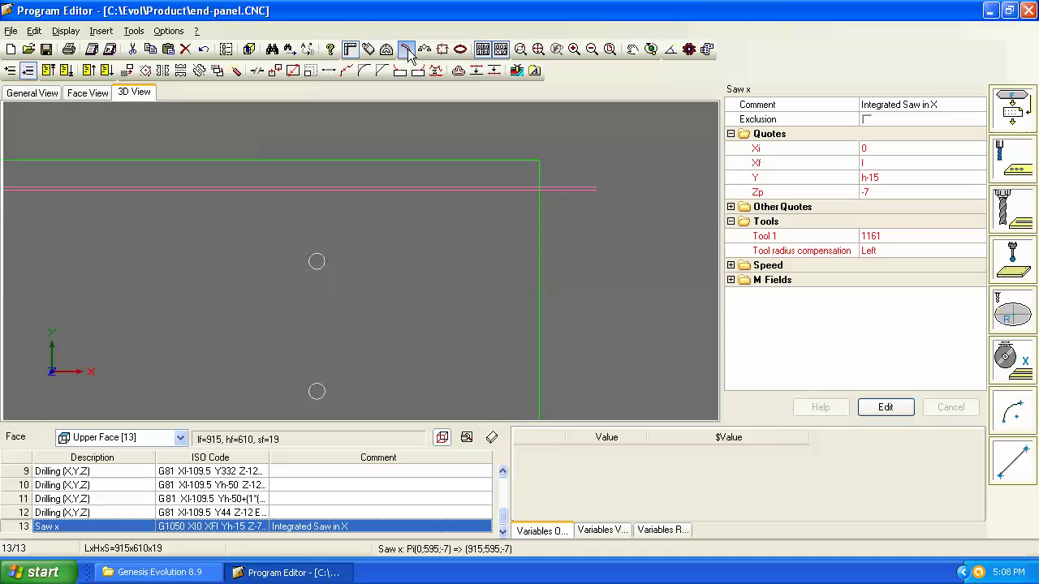